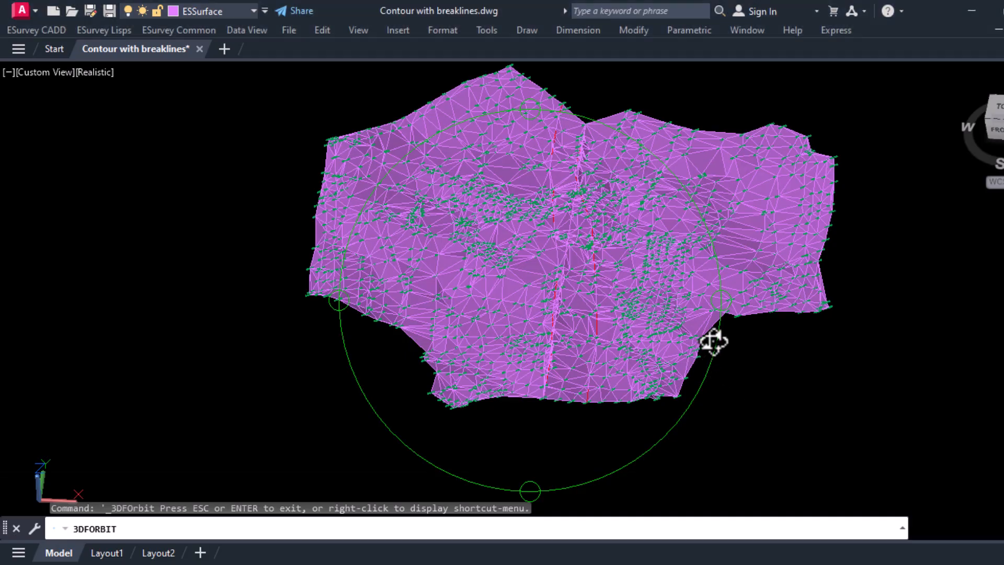
Orbit the Realistic-shaded 3D surface to examine the terrain relief along the breaklines.
drag(717, 329, 724, 287)
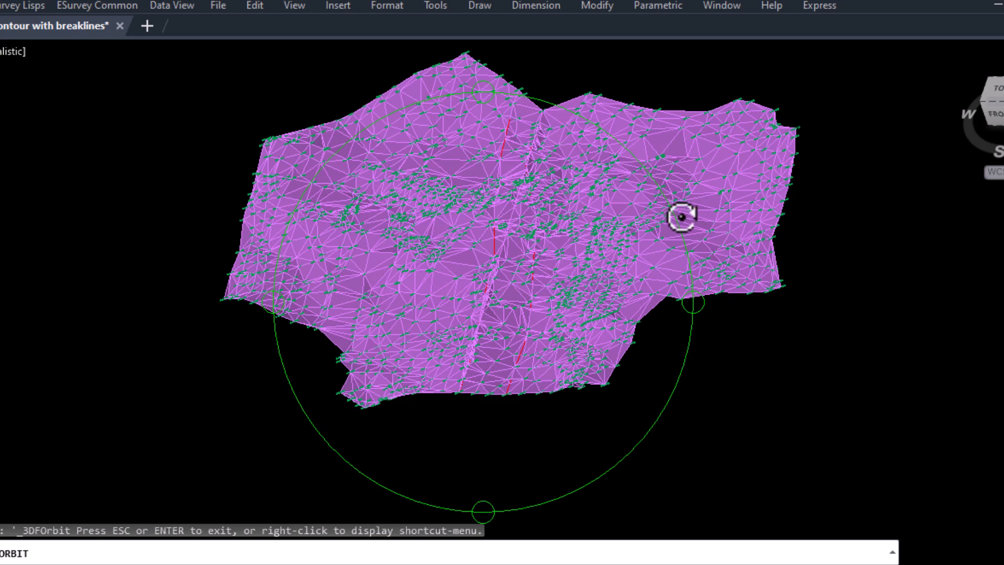
drag(681, 216, 689, 180)
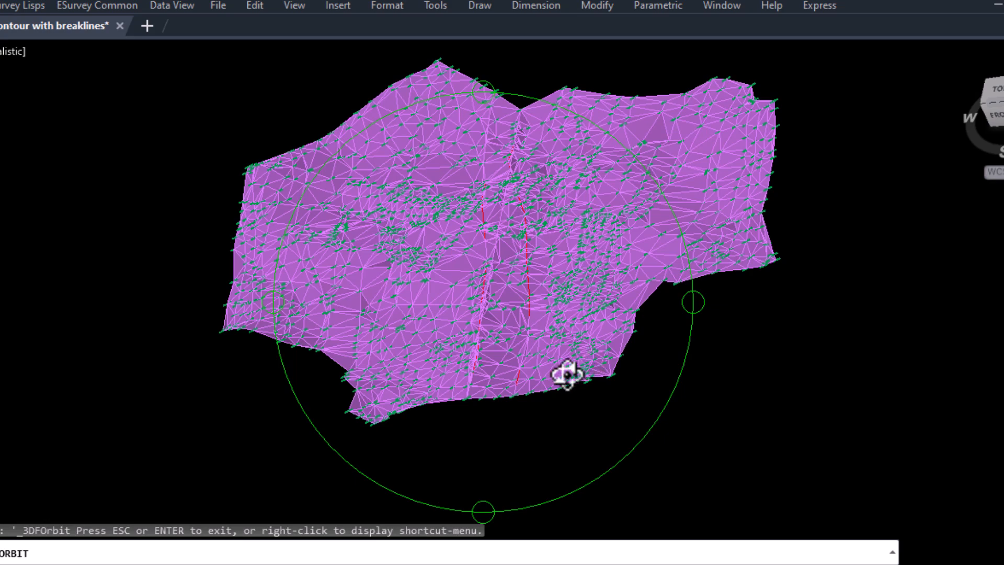
mouse_move(412, 403)
mouse_down()
mouse_move(417, 365)
mouse_move(491, 361)
mouse_move(491, 377)
mouse_up()
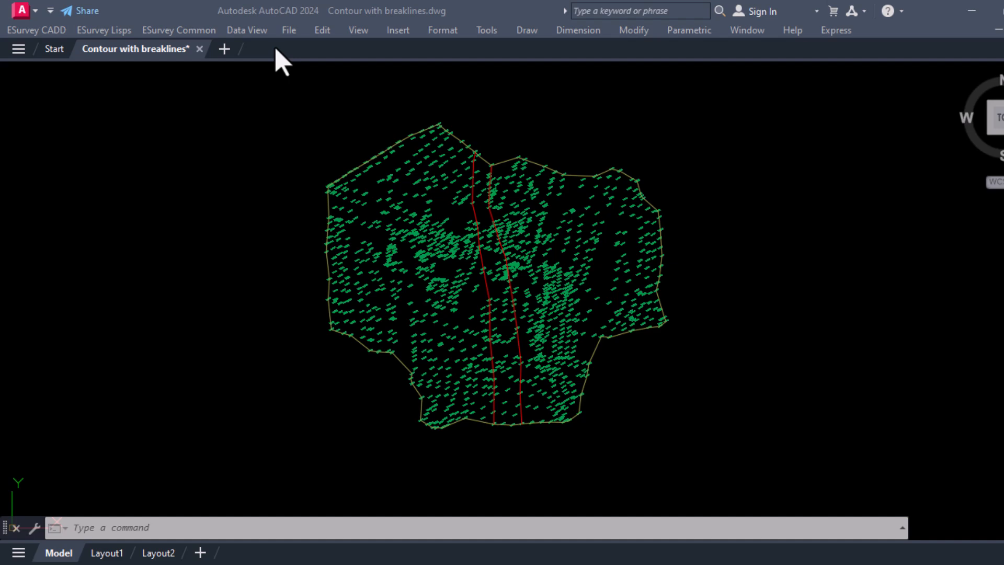
Inspect the properties of the two red breaklines running through the survey points.
scroll(482, 298, up, 3)
scroll(492, 282, down, 1)
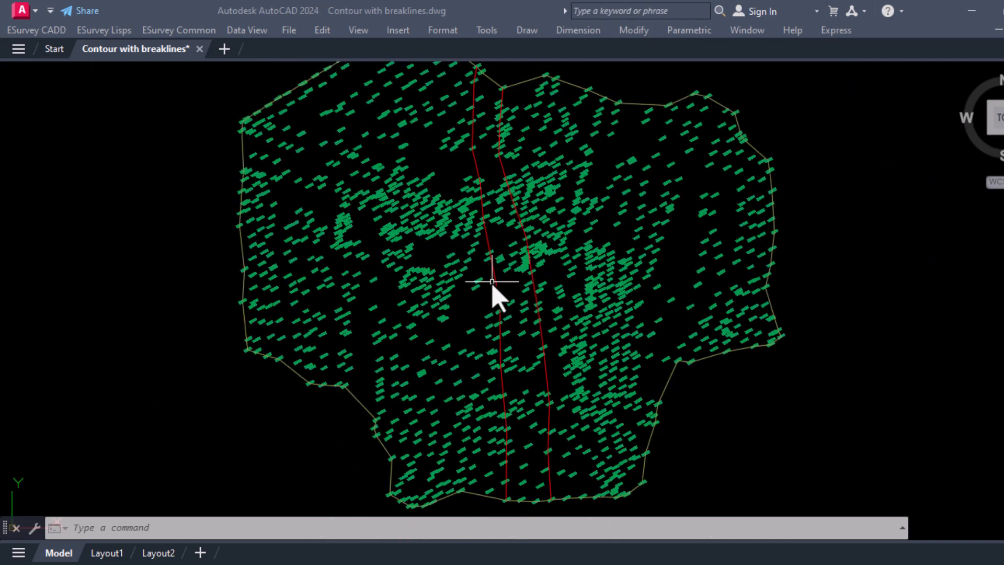
click(493, 271)
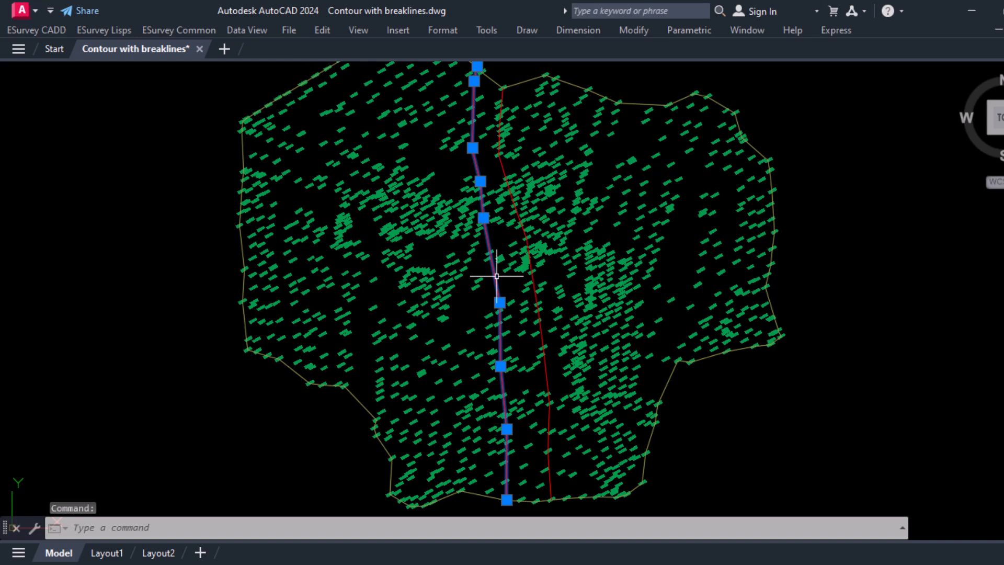
click(531, 275)
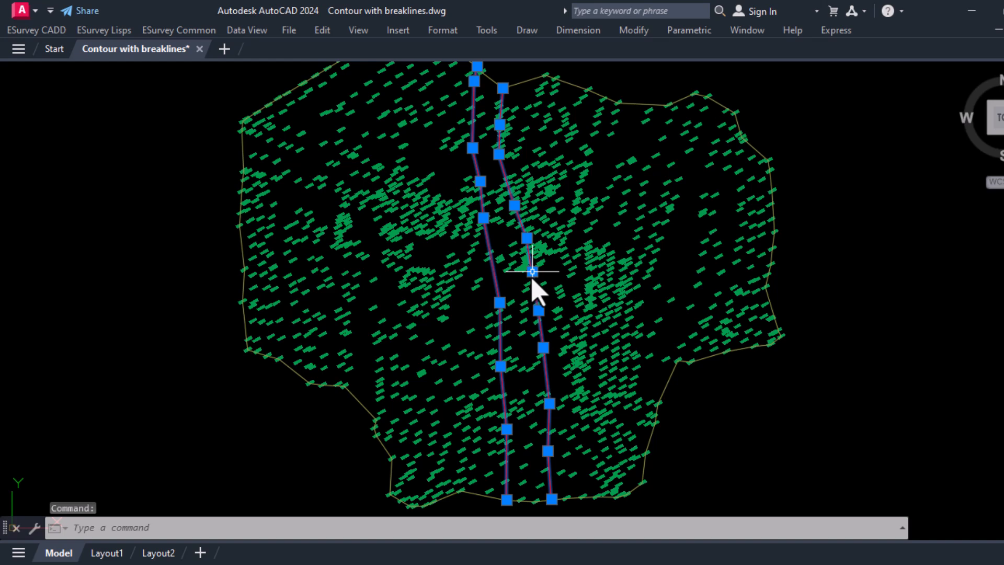
text(pr)
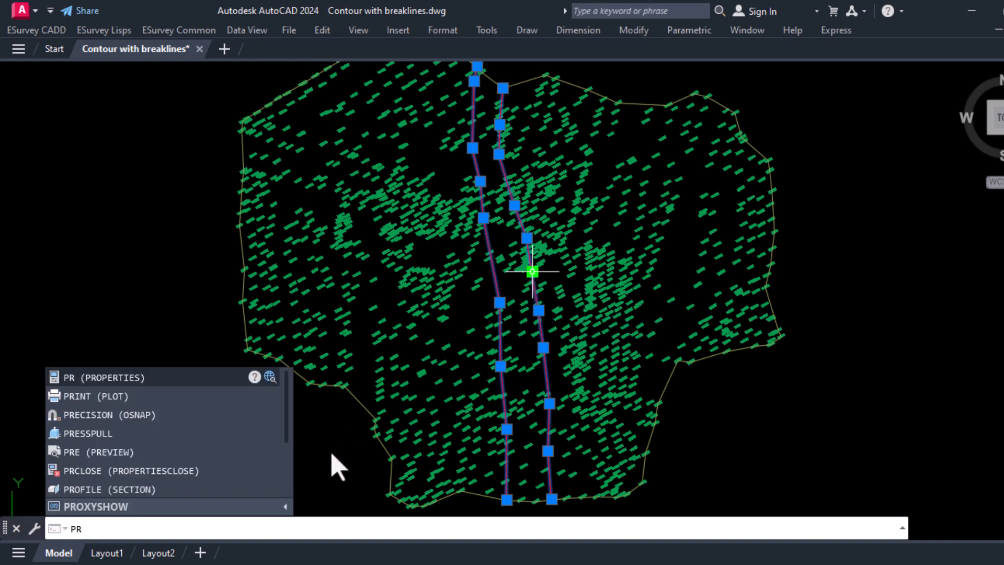
key(Return)
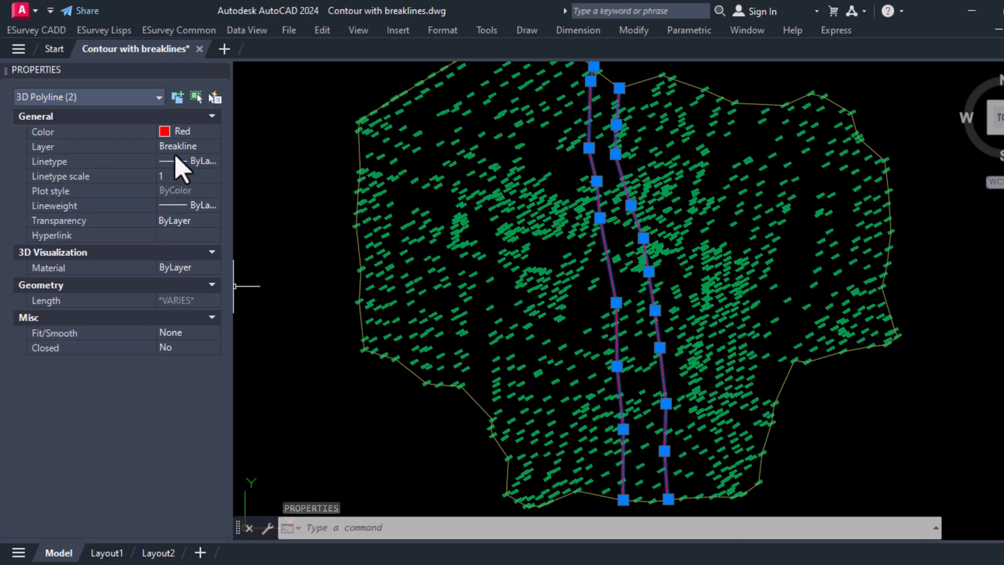
key(ctrl+1)
key(Escape)
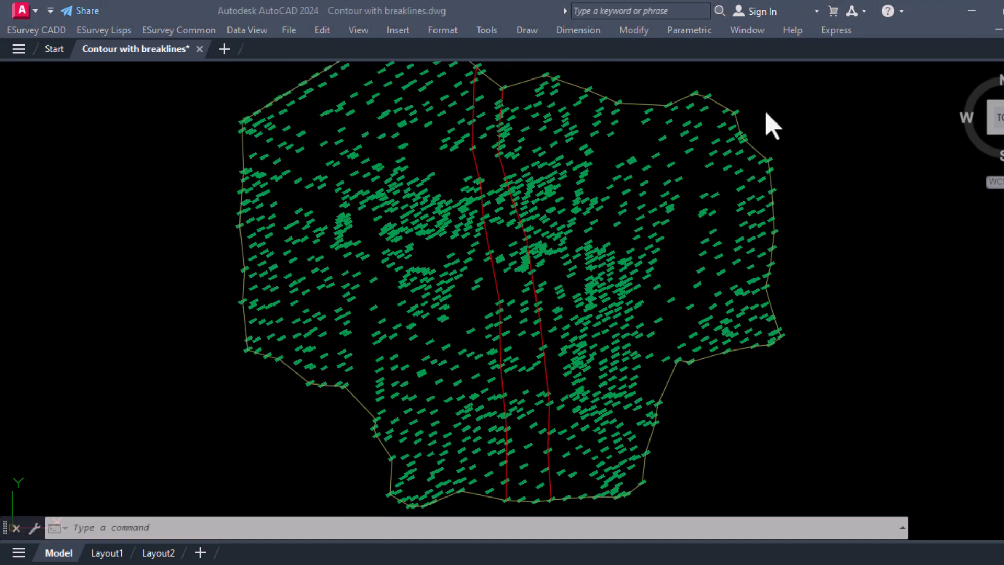
Apply the contour settings with a contour interval of 2, major contours at 10 and 3D Surface output enabled.
click(27, 31)
mouse_move(171, 62)
click(245, 64)
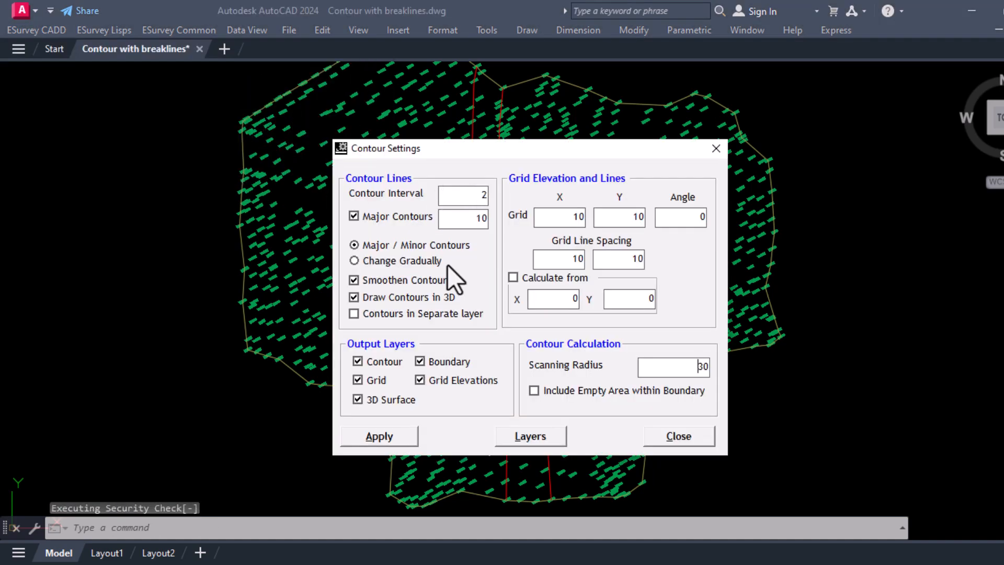
click(382, 400)
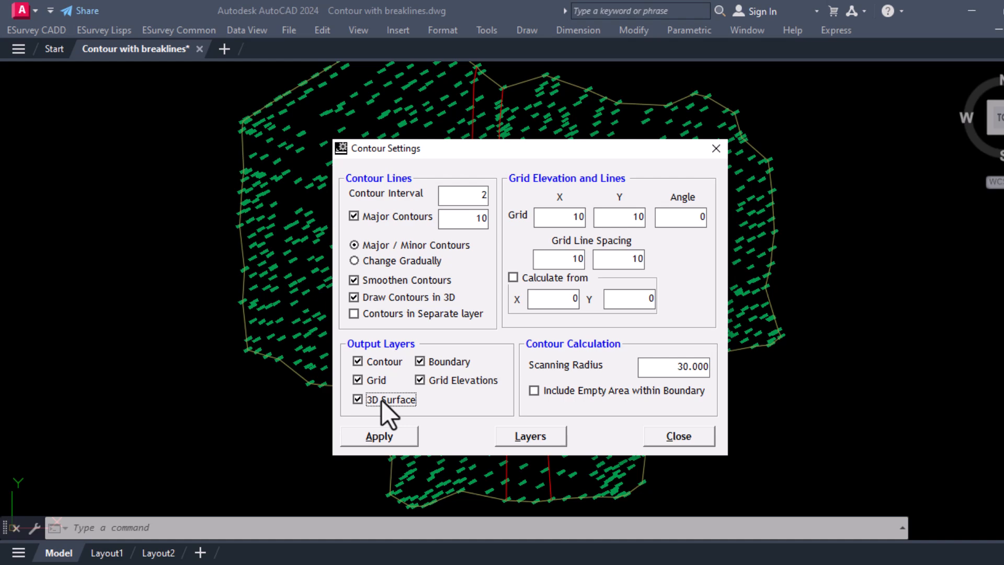
click(409, 440)
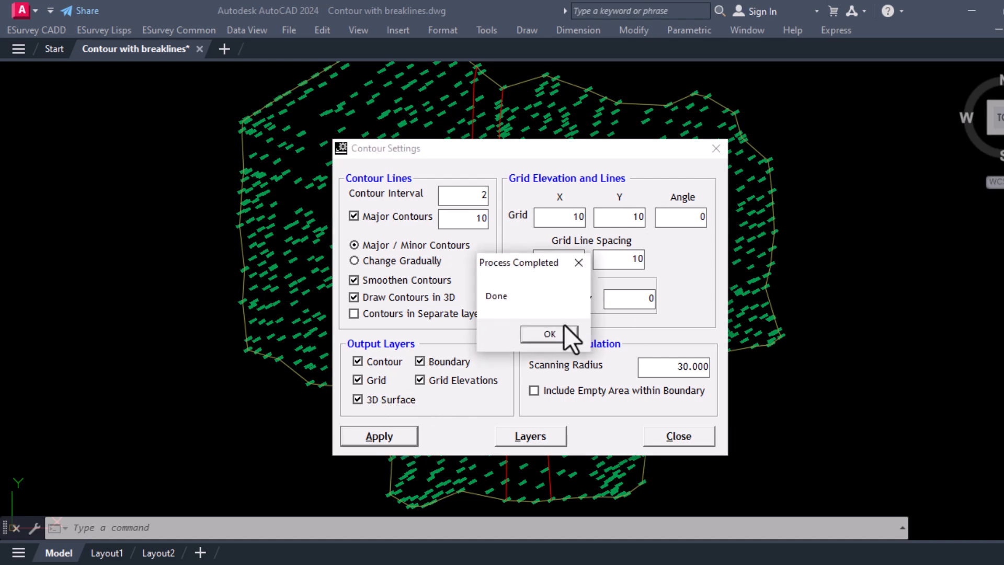
click(564, 326)
click(664, 444)
Start generating contours and export all the survey elevation points inside the site for the computation.
click(36, 30)
mouse_move(114, 68)
click(309, 80)
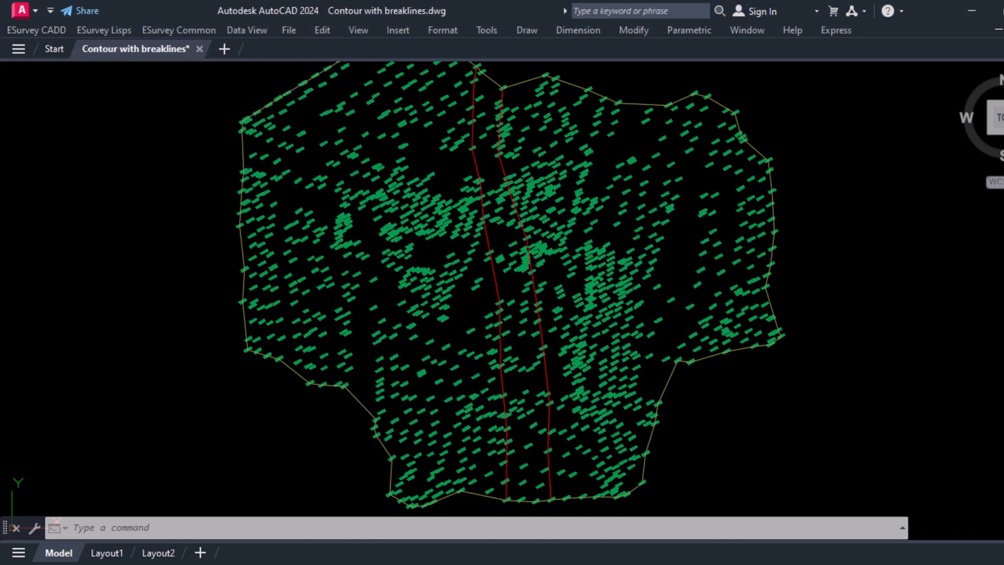
click(675, 73)
click(243, 426)
key(Return)
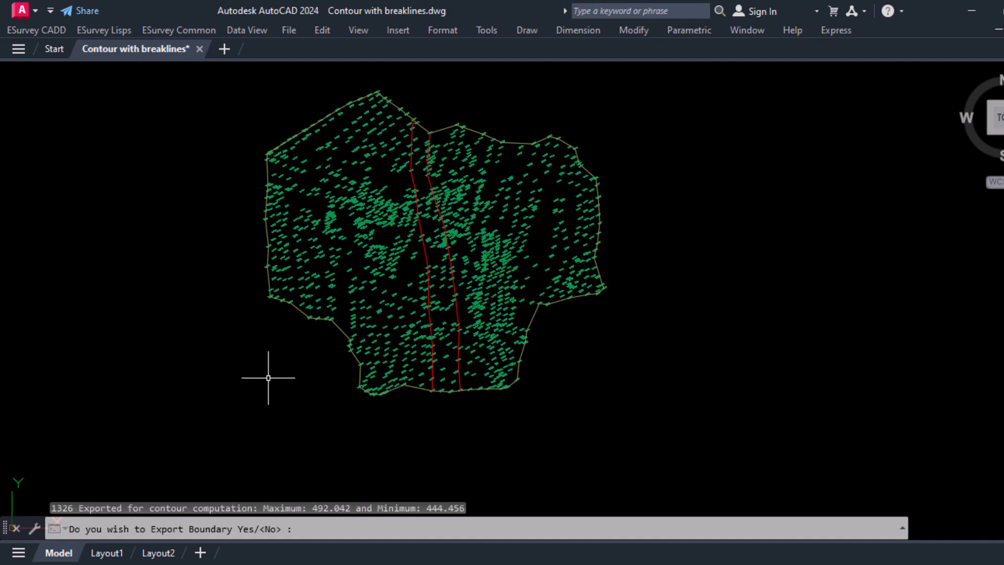
Use the outer site outline as the boundary and generate the contours, grid and 3D surface.
key(Return)
click(296, 312)
key(Return)
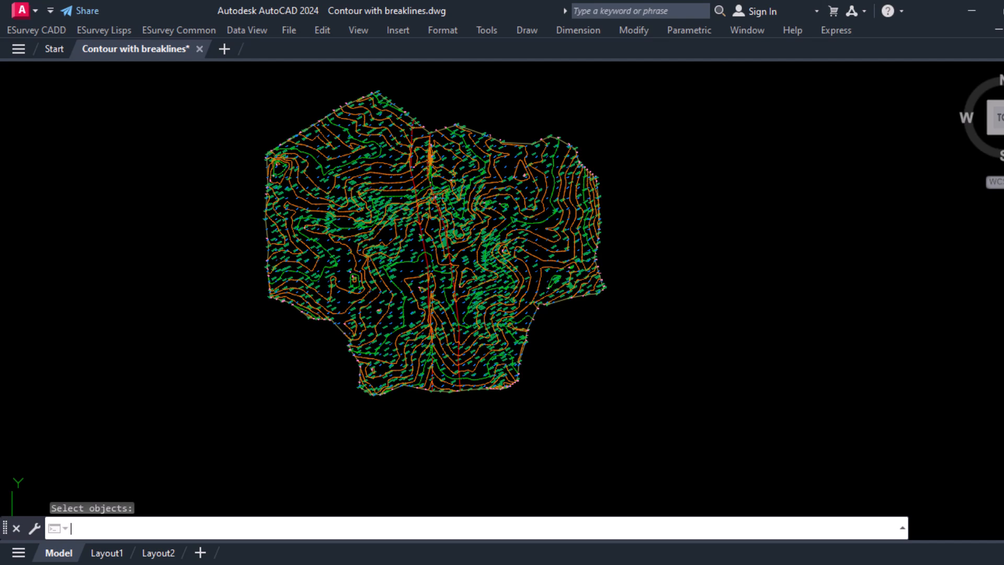
key(Return)
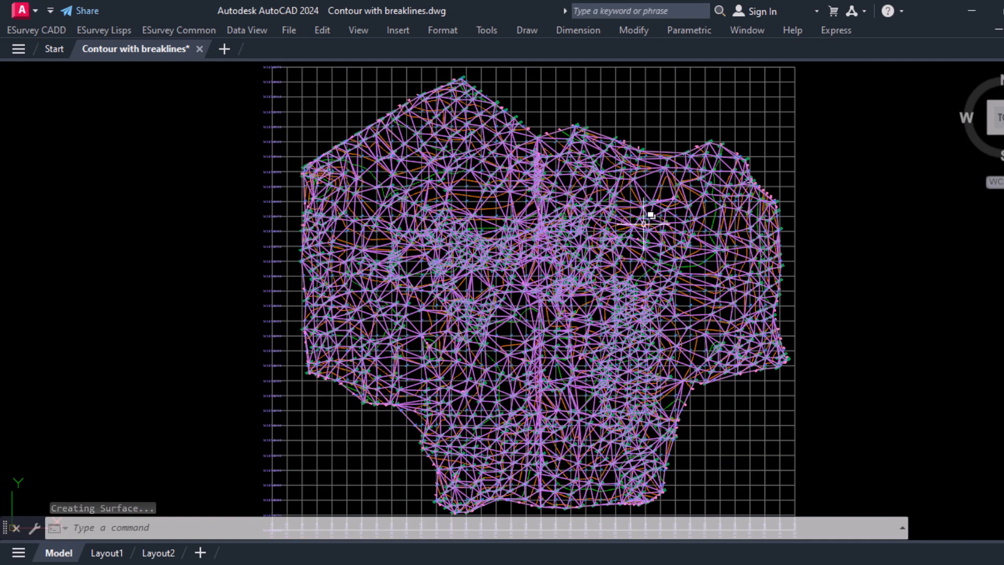
Orbit the generated surface into an oblique 3D view and shade it with the Realistic visual style.
click(358, 30)
click(367, 49)
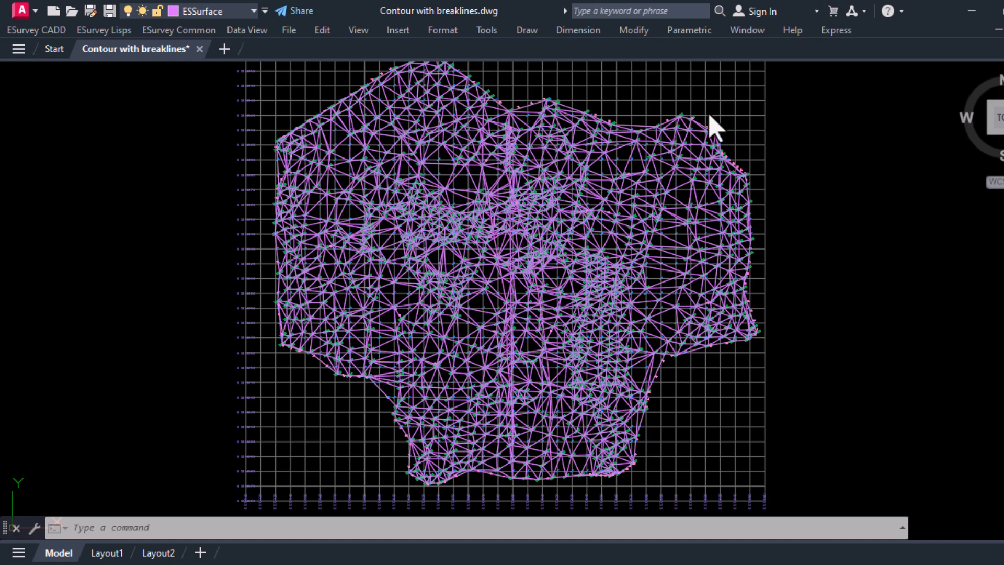
ctrl+shift+middle_drag(712, 128, 674, 138)
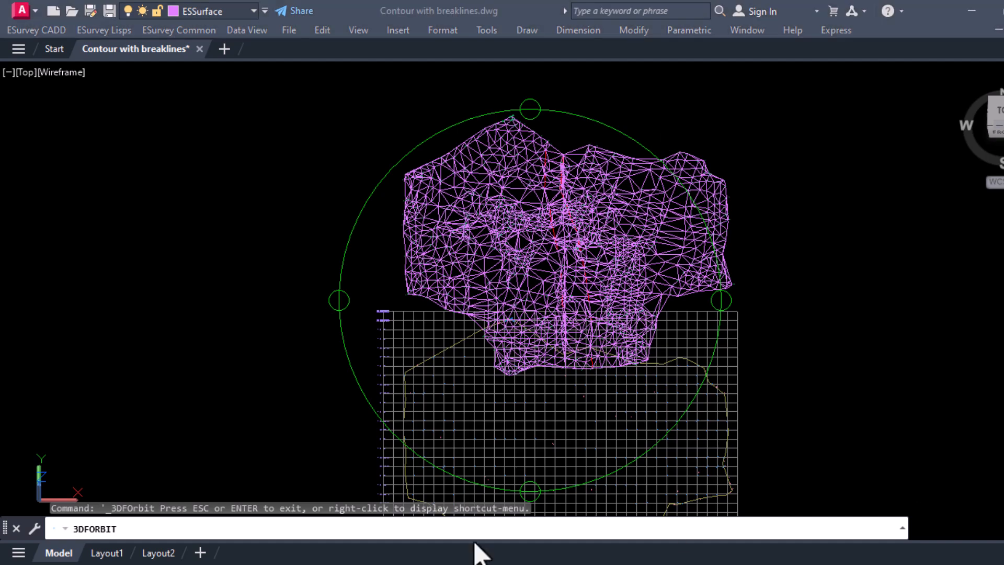
key(Escape)
text(shademode)
key(Return)
click(447, 515)
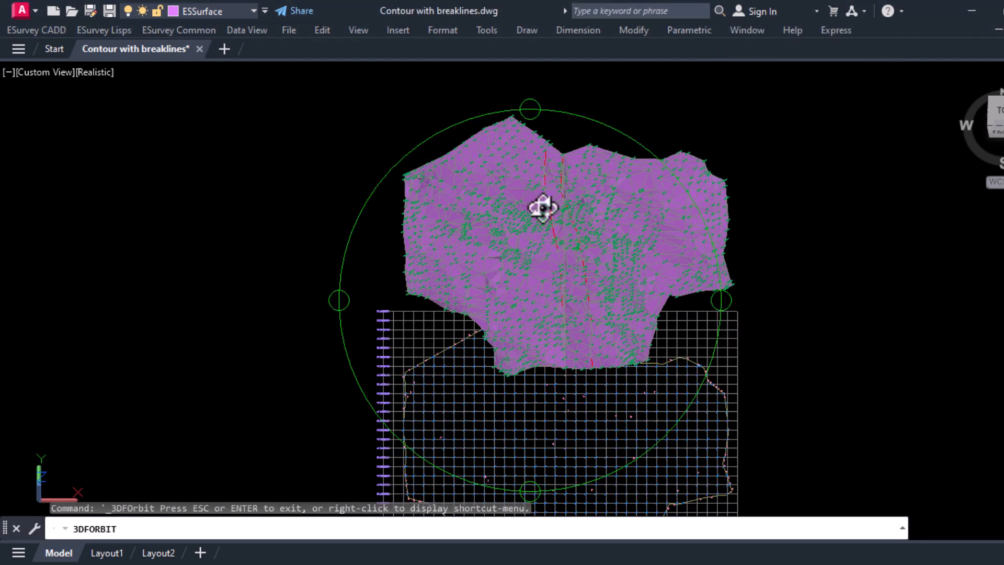
mouse_move(540, 208)
ctrl+shift+middle_down()
mouse_move(538, 103)
mouse_move(605, 282)
ctrl+shift+middle_up()
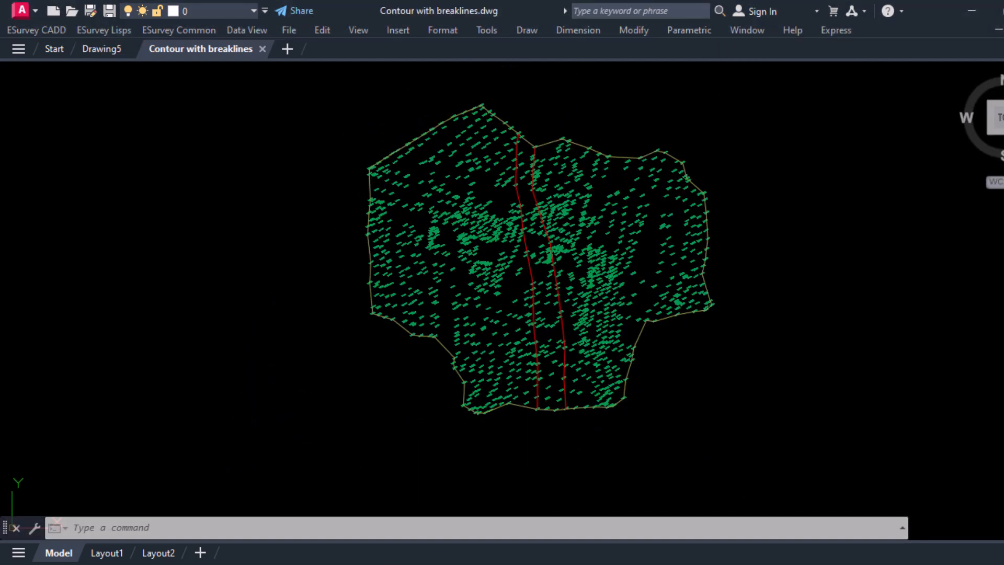
Select the two red breaklines and export them with the Export Break Lines command.
click(530, 265)
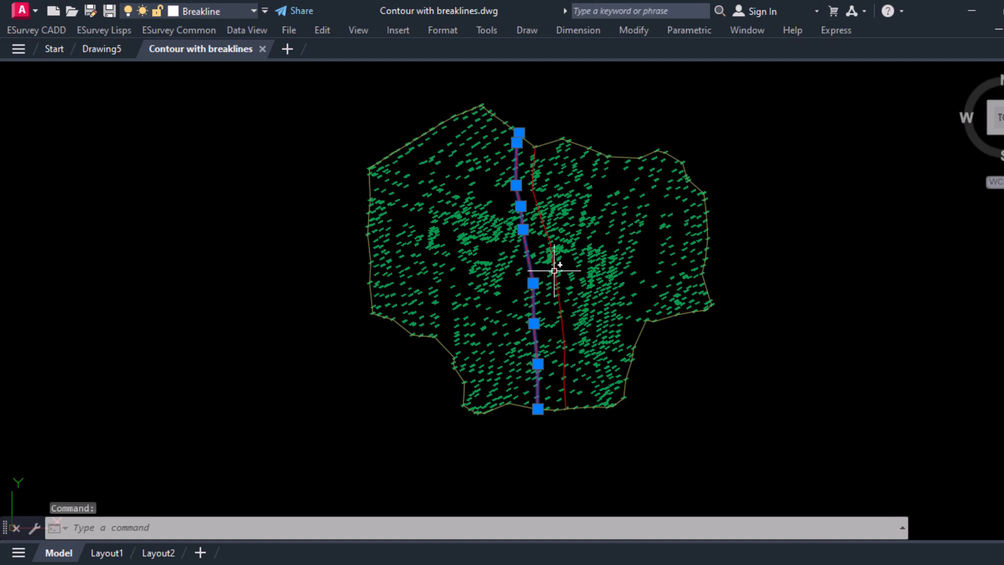
click(553, 262)
click(31, 30)
mouse_move(52, 69)
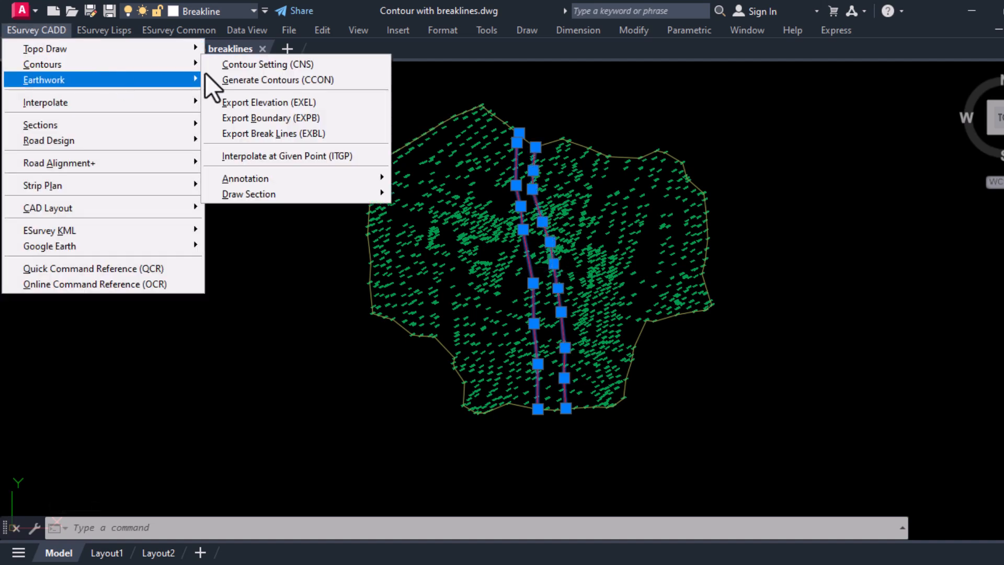
click(258, 137)
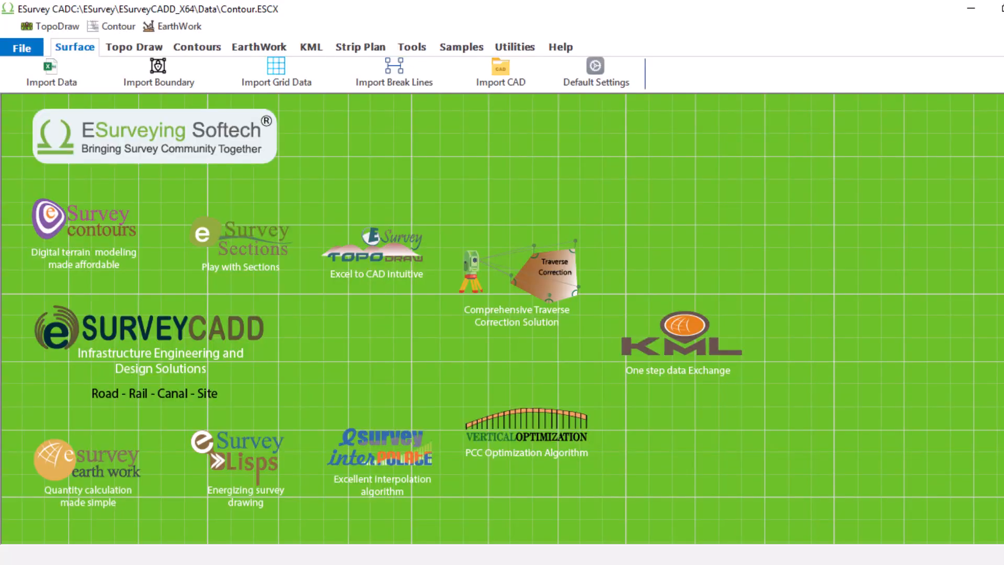
In ESurvey CAD, import the exported break lines from CAD into the surface data.
click(396, 79)
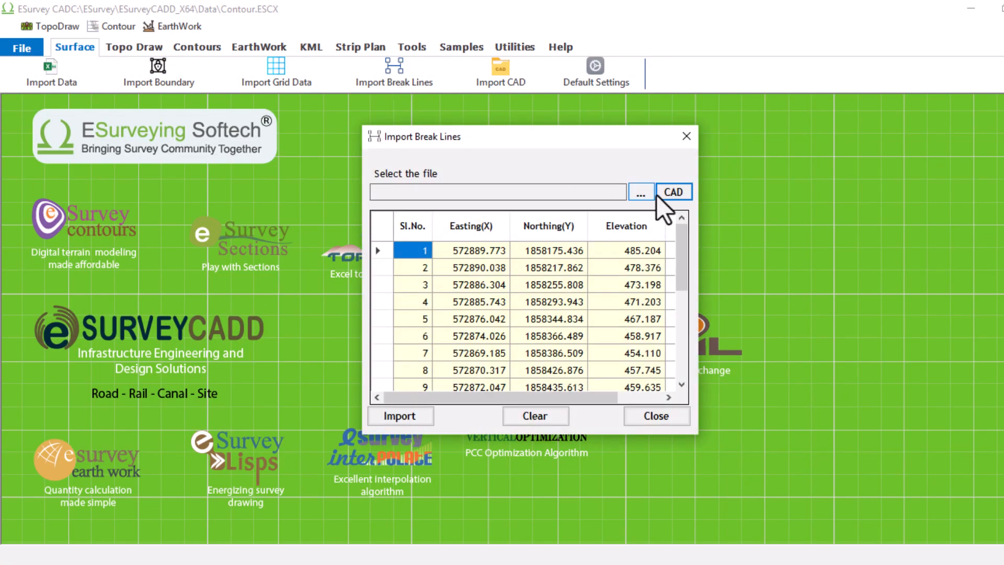
click(672, 192)
key(Return)
click(656, 418)
Open the contours map and generate its contour view.
click(202, 48)
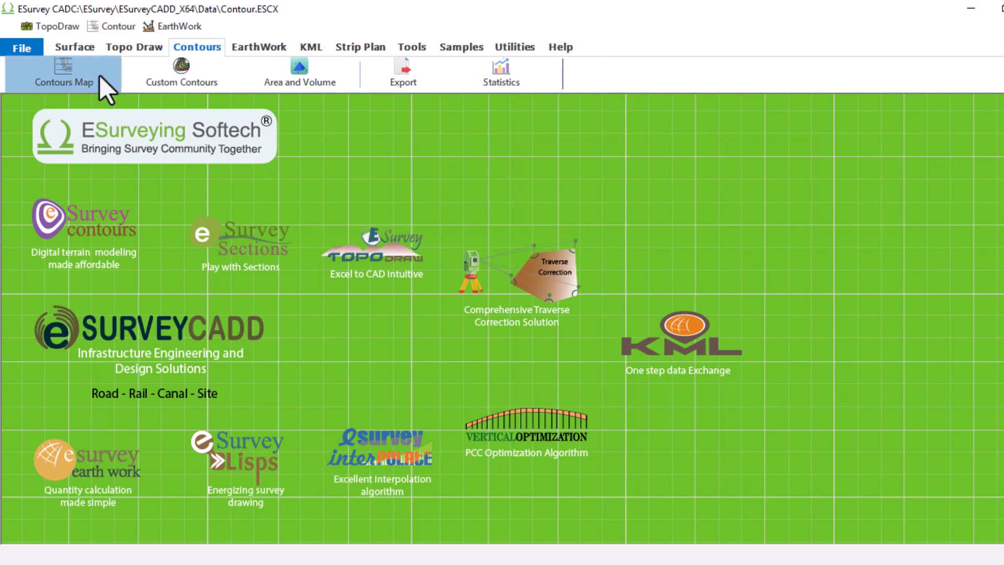
click(99, 75)
click(858, 521)
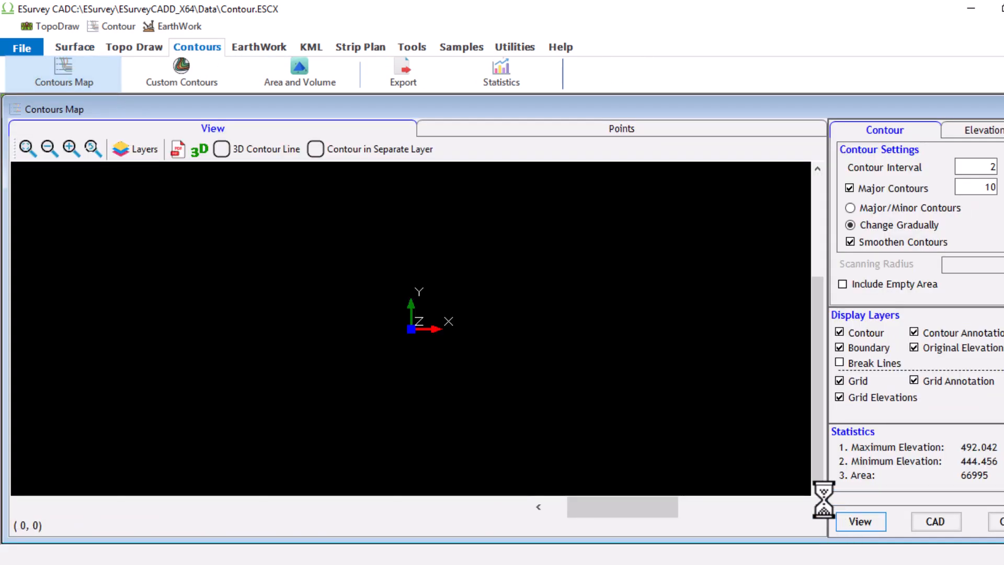
Enable 3D contour lines, export the surface to the 3D CAD view and orbit it to inspect the terrain.
click(221, 149)
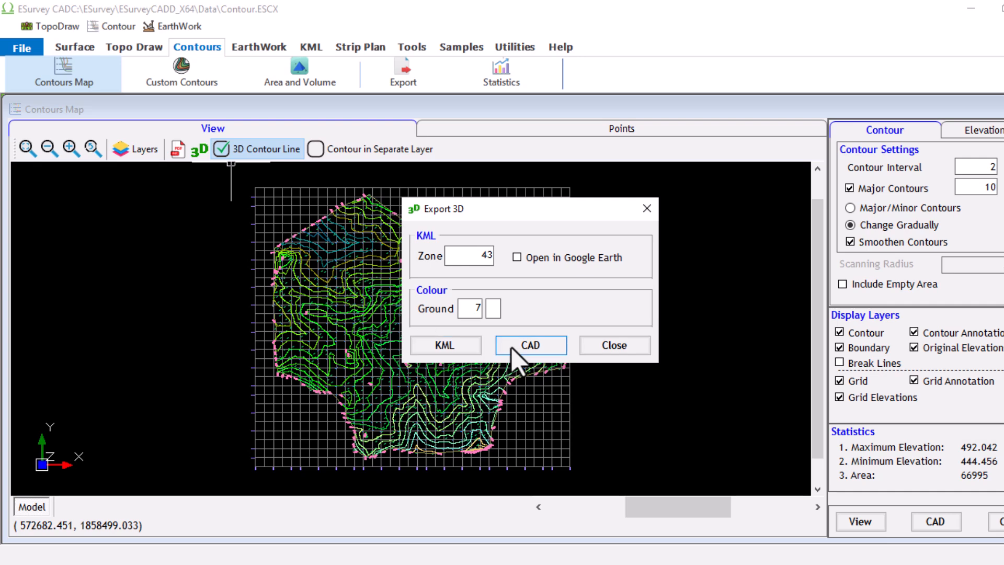
click(530, 345)
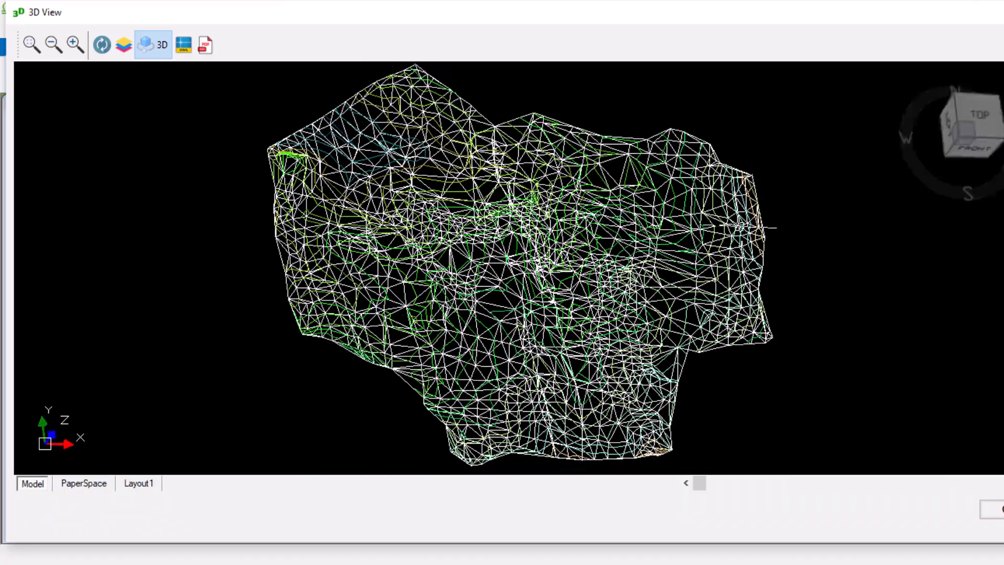
drag(988, 154, 947, 111)
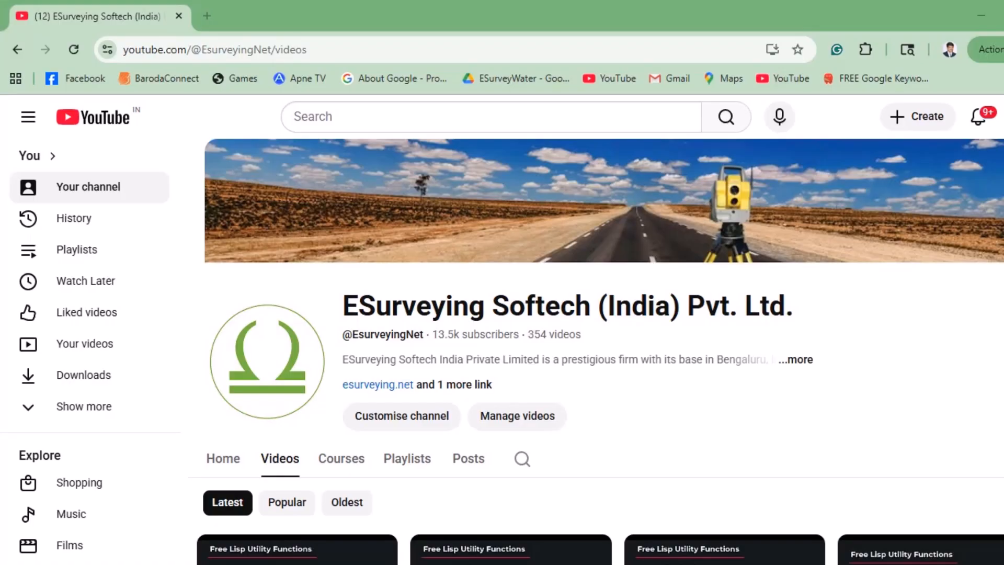
Browse the latest videos on the ESurveying Softech channel on YouTube.
scroll(824, 495, down, 13)
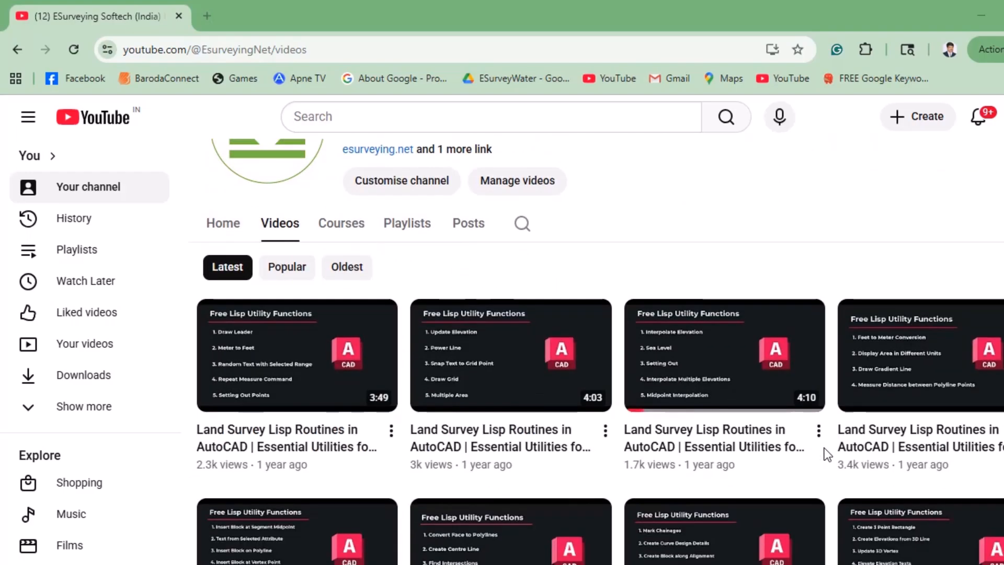
scroll(825, 455, down, 15)
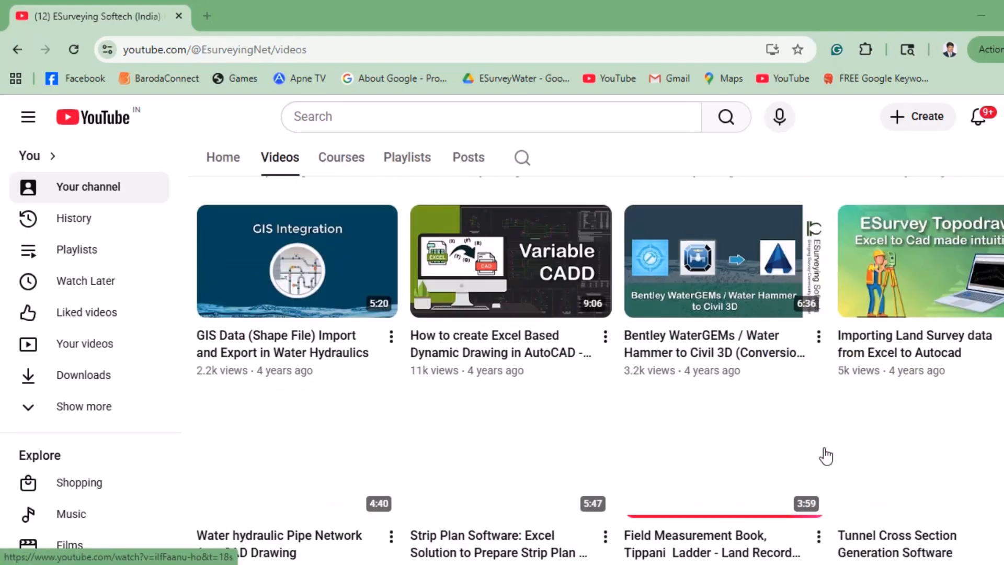
scroll(825, 455, down, 12)
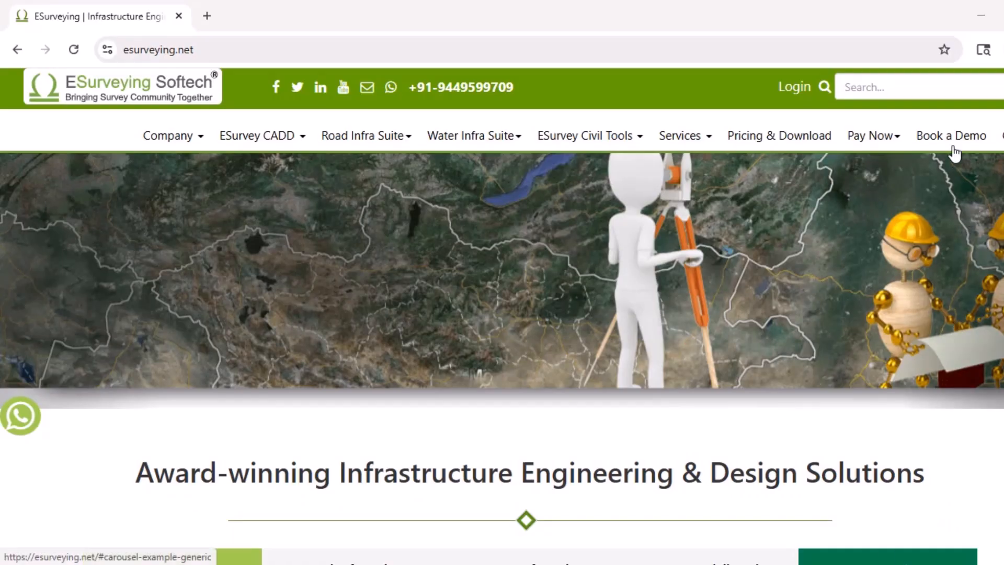
Open the Book a Demo page on the esurveying.net website.
click(953, 143)
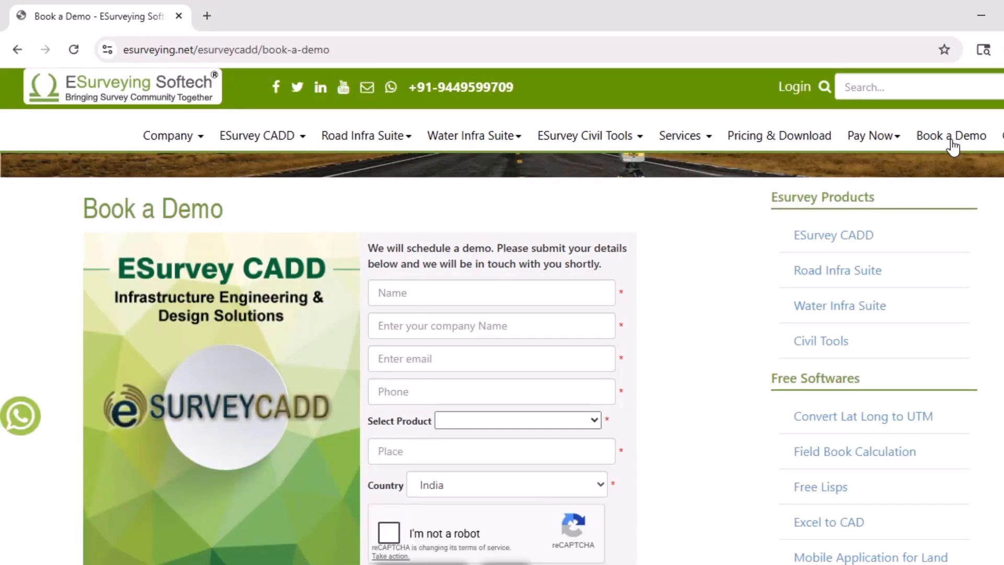